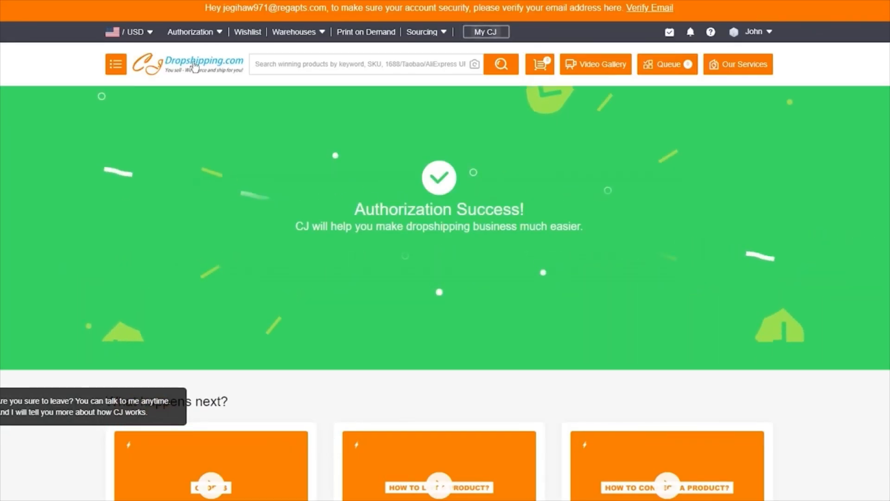
Step: Go to the CJdropshipping home page and browse the Trending, New and Video Products sections
{"action": "left_click", "coordinate": [194, 68]}
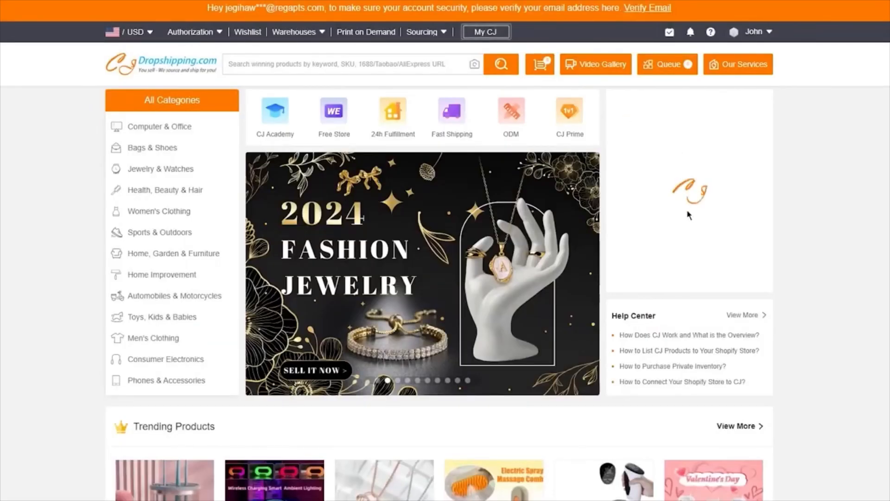
{"action": "scroll", "coordinate": [760, 244], "scroll_direction": "down", "scroll_amount": 7}
{"action": "left_click", "coordinate": [695, 166]}
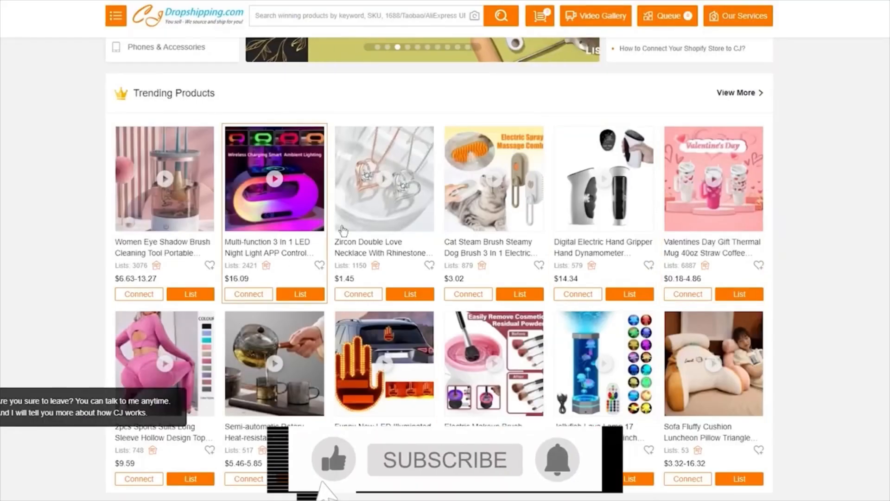
{"action": "scroll", "coordinate": [343, 230], "scroll_direction": "down", "scroll_amount": 2}
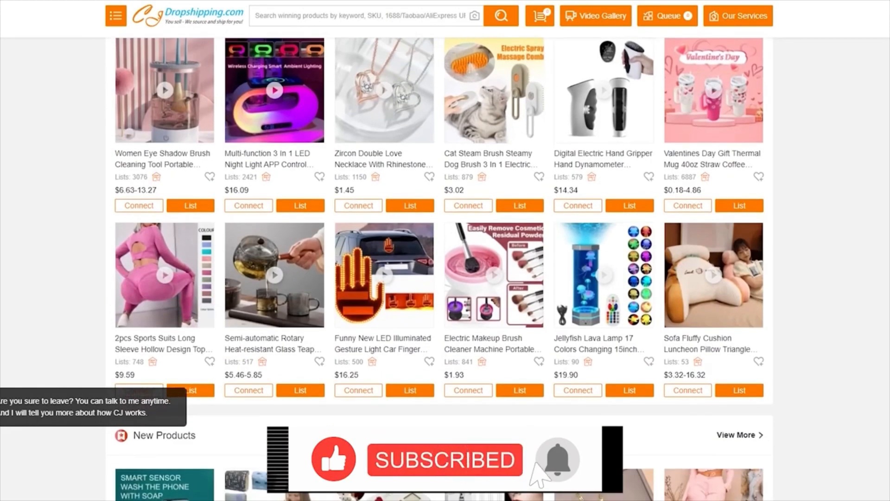
{"action": "scroll", "coordinate": [445, 232], "scroll_direction": "down", "scroll_amount": 4}
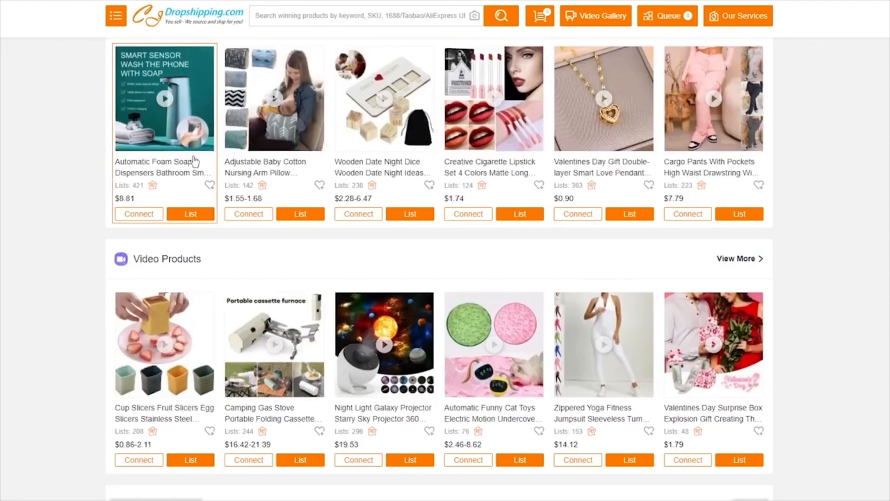
{"action": "scroll", "coordinate": [16, 205], "scroll_direction": "down", "scroll_amount": 5}
{"action": "scroll", "coordinate": [51, 247], "scroll_direction": "down", "scroll_amount": 4}
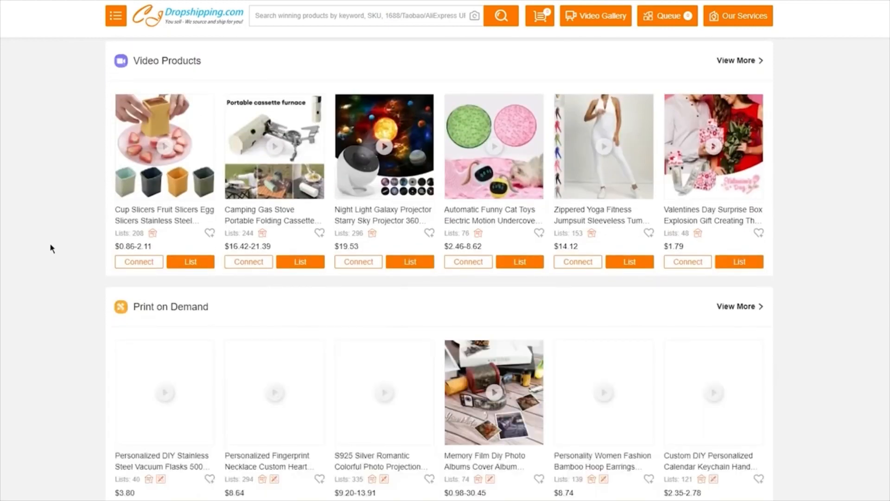
Step: Open the product pages of the Night Light Galaxy Projector, the Personalized DIY Stainless Steel Vacuum Flask and the Men Heated Puffer Jacket
{"action": "left_click", "coordinate": [363, 178]}
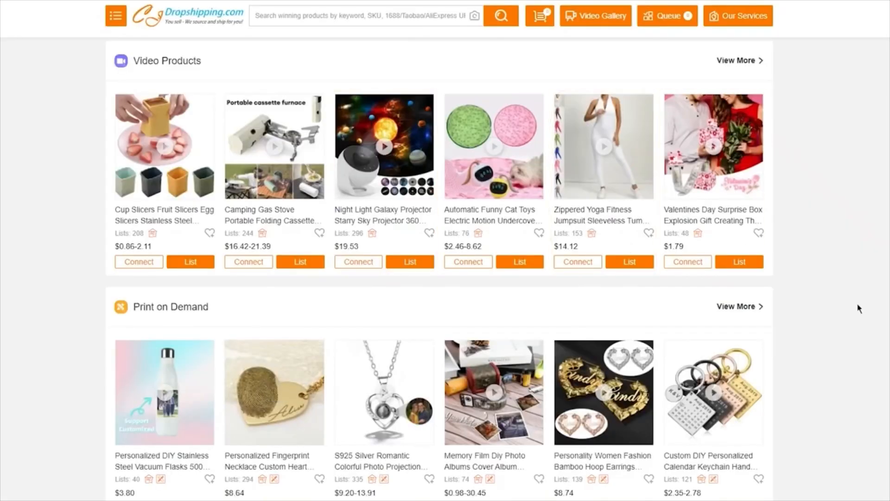
{"action": "scroll", "coordinate": [859, 308], "scroll_direction": "down", "scroll_amount": 2}
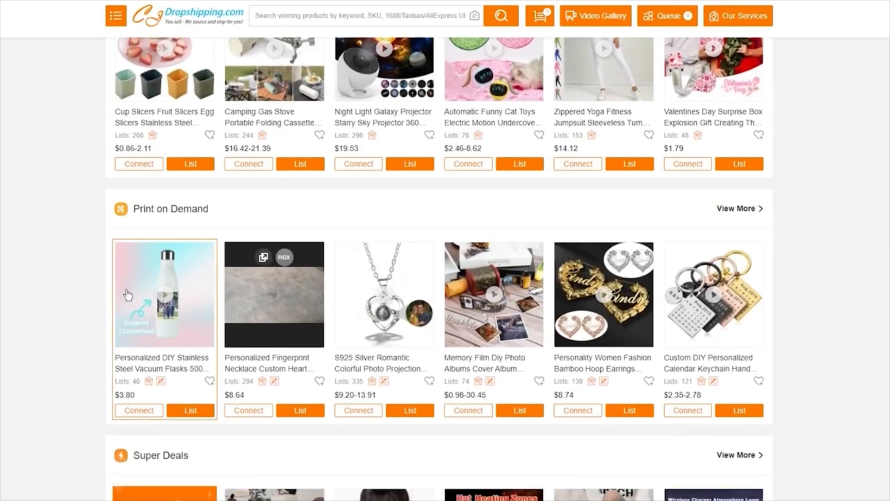
{"action": "left_click", "coordinate": [152, 323]}
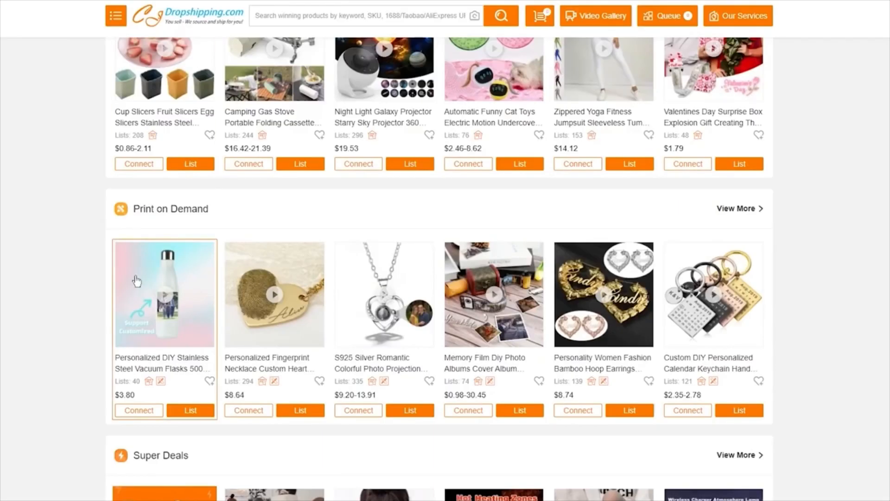
{"action": "scroll", "coordinate": [84, 261], "scroll_direction": "down", "scroll_amount": 8}
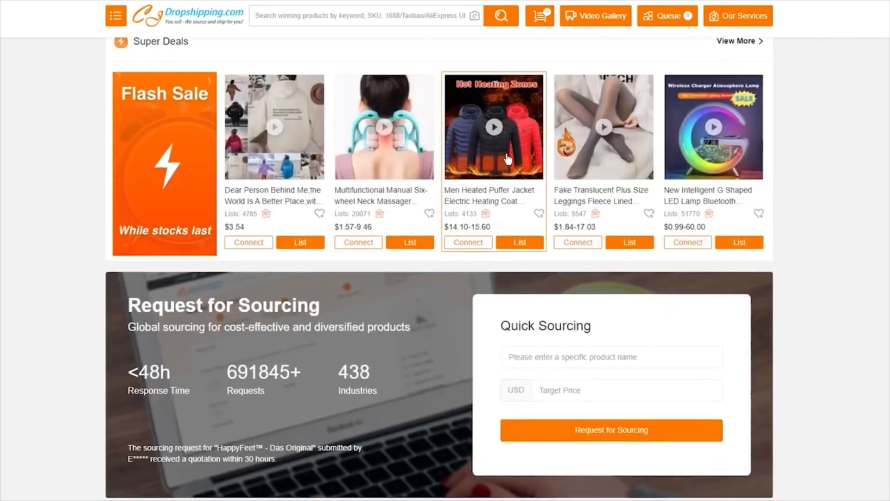
{"action": "left_click", "coordinate": [507, 158]}
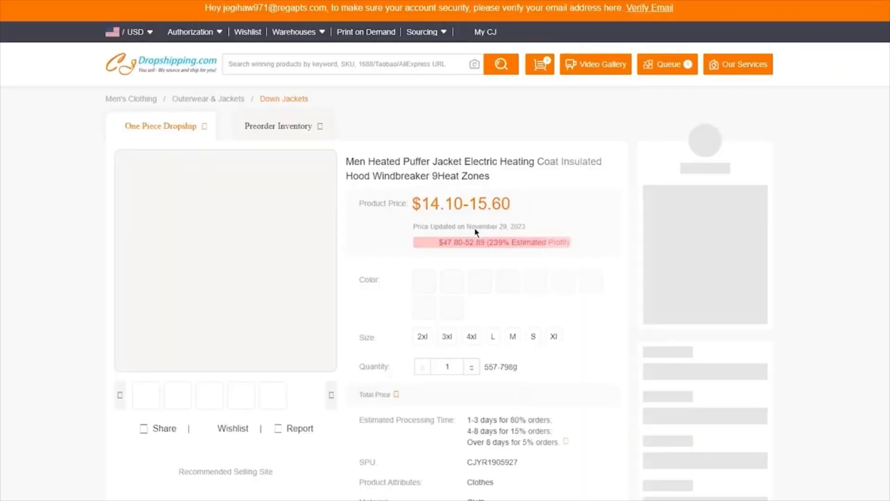
{"action": "scroll", "coordinate": [676, 295], "scroll_direction": "down", "scroll_amount": 1}
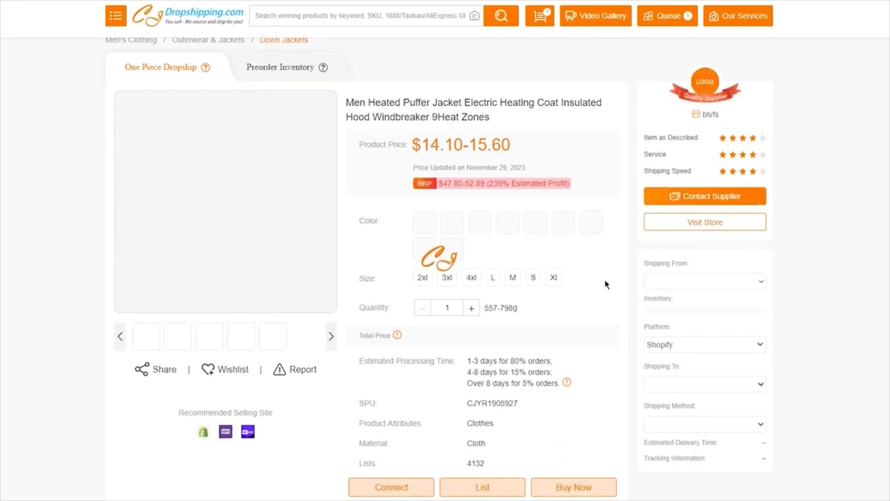
{"action": "scroll", "coordinate": [607, 284], "scroll_direction": "down", "scroll_amount": 4}
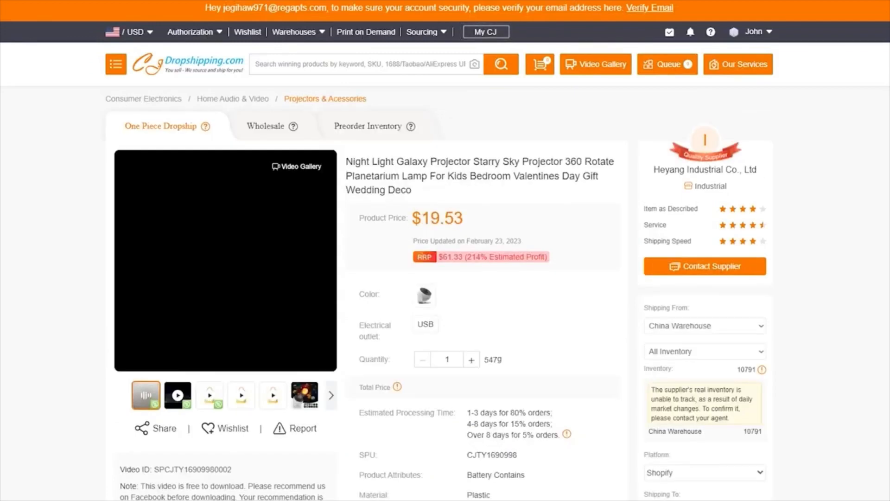
Step: Open the listing form for the Night Light Galaxy Projector and check which stores are available
{"action": "scroll", "coordinate": [385, 237], "scroll_direction": "down", "scroll_amount": 5}
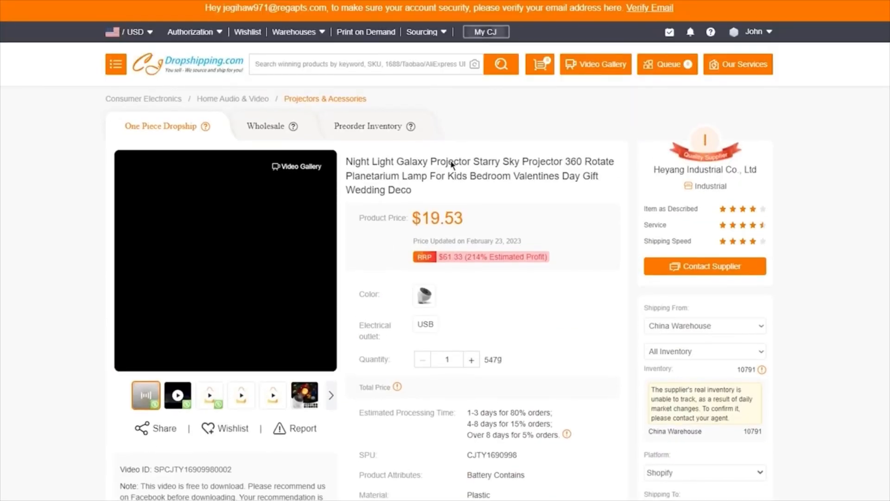
{"action": "scroll", "coordinate": [451, 165], "scroll_direction": "down", "scroll_amount": 5}
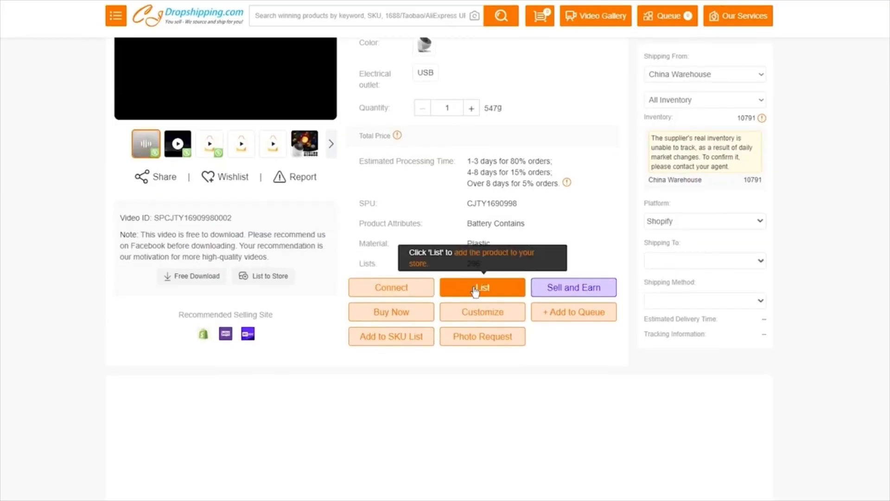
{"action": "left_click", "coordinate": [474, 290]}
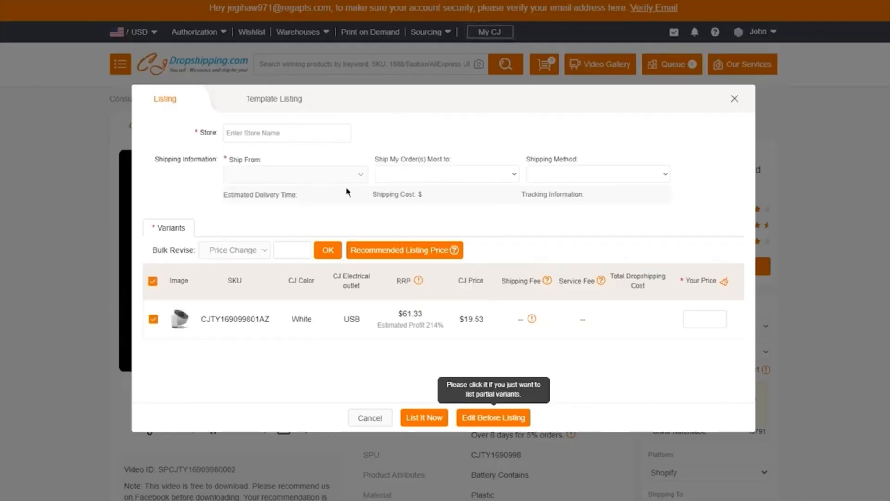
{"action": "left_click", "coordinate": [296, 126]}
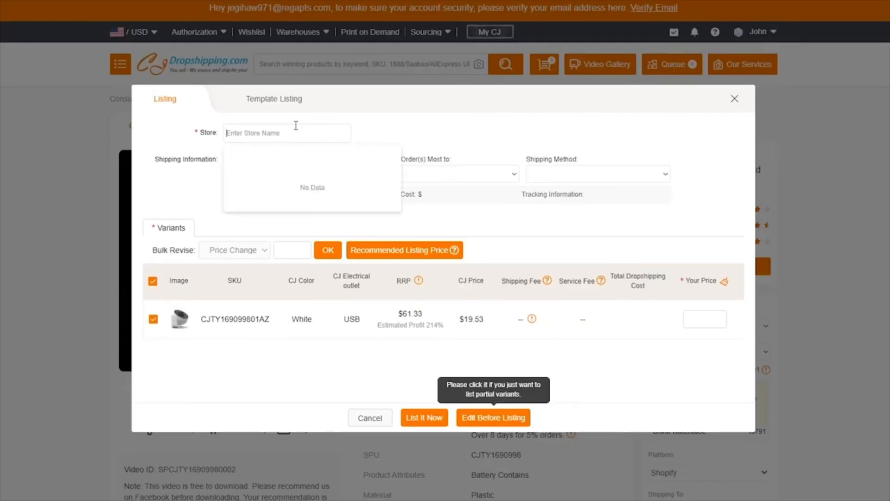
{"action": "left_click", "coordinate": [391, 145]}
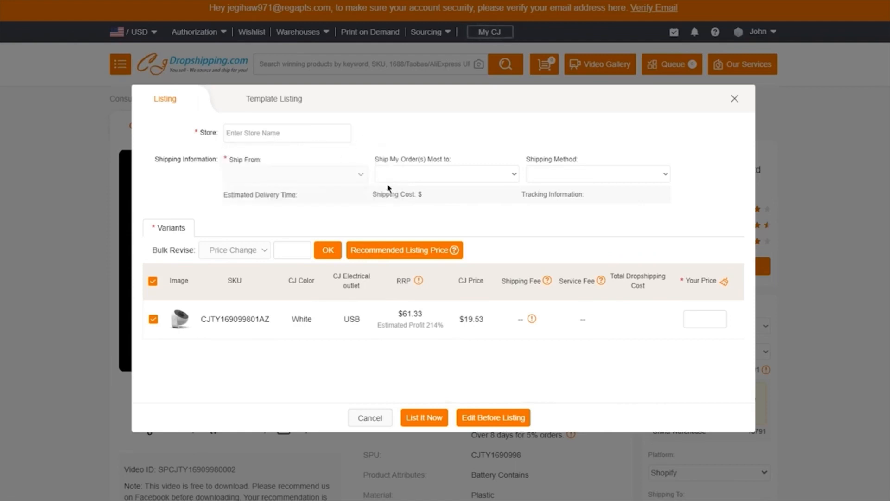
Step: Try to choose the projector's shipping origin and destination, and list it without a selected store
{"action": "left_click", "coordinate": [261, 173]}
{"action": "left_click", "coordinate": [402, 172]}
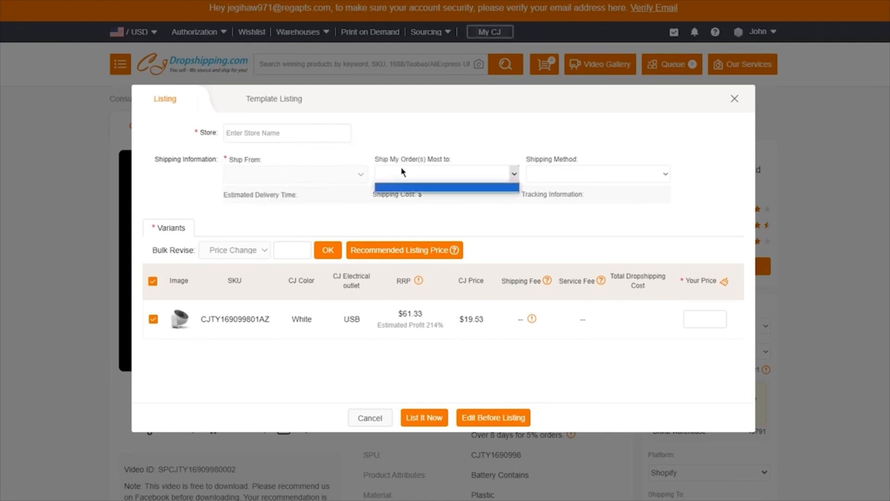
{"action": "left_click", "coordinate": [439, 176]}
{"action": "left_click", "coordinate": [426, 417]}
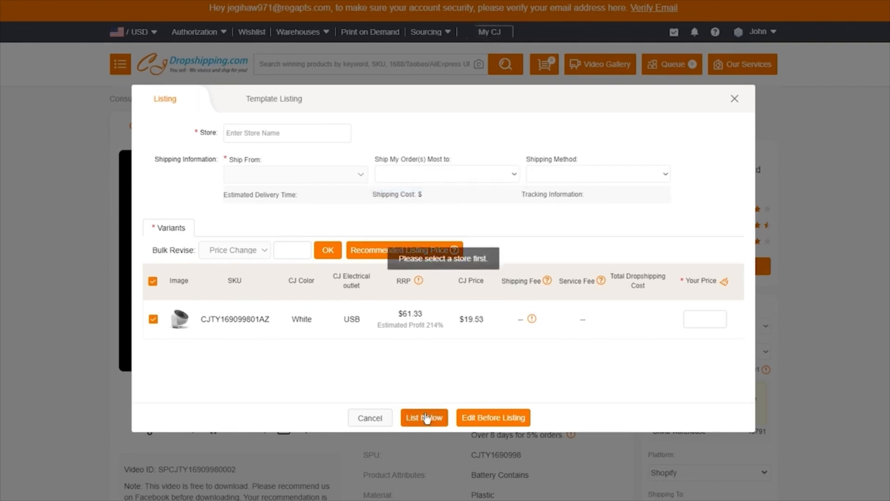
{"action": "left_click", "coordinate": [253, 134]}
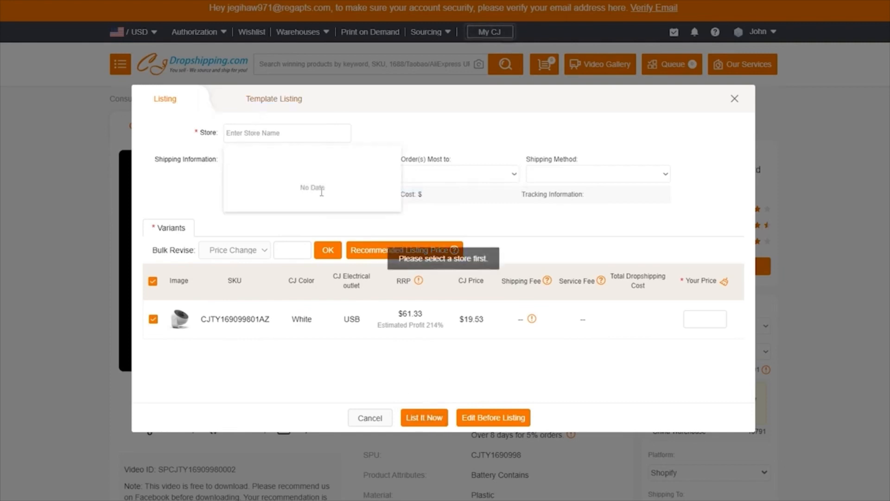
{"action": "left_click", "coordinate": [737, 209]}
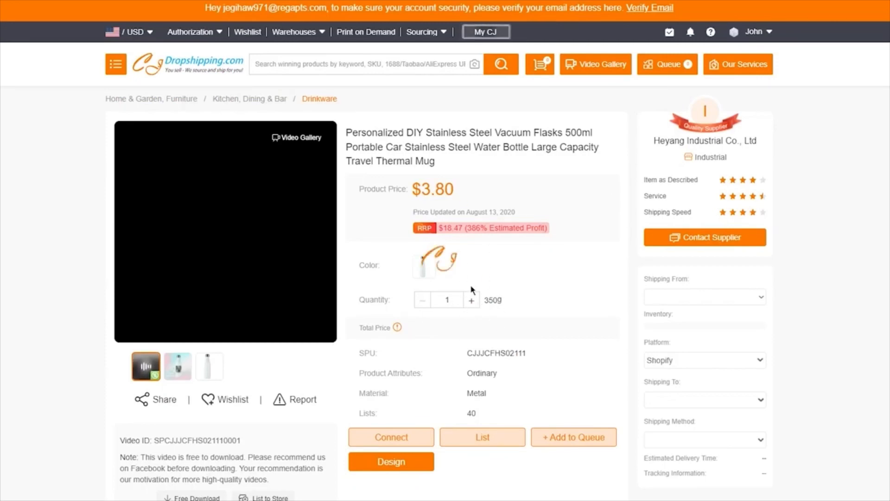
Step: Open the listing form for the stainless steel vacuum flask, check the available stores, and close the form
{"action": "scroll", "coordinate": [766, 380], "scroll_direction": "down", "scroll_amount": 5}
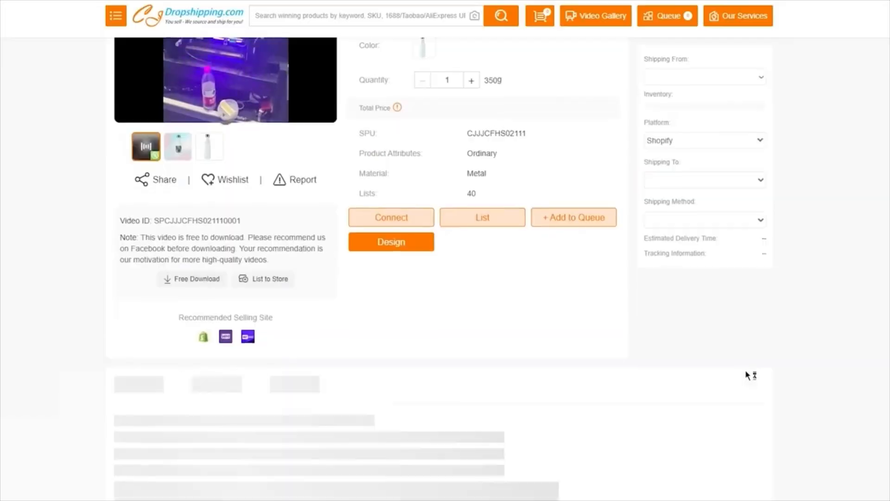
{"action": "left_click", "coordinate": [483, 218]}
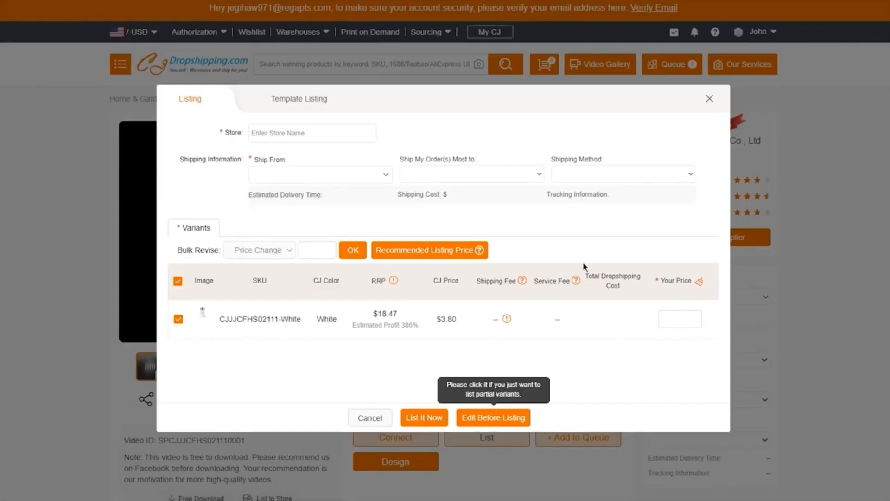
{"action": "left_click", "coordinate": [320, 137]}
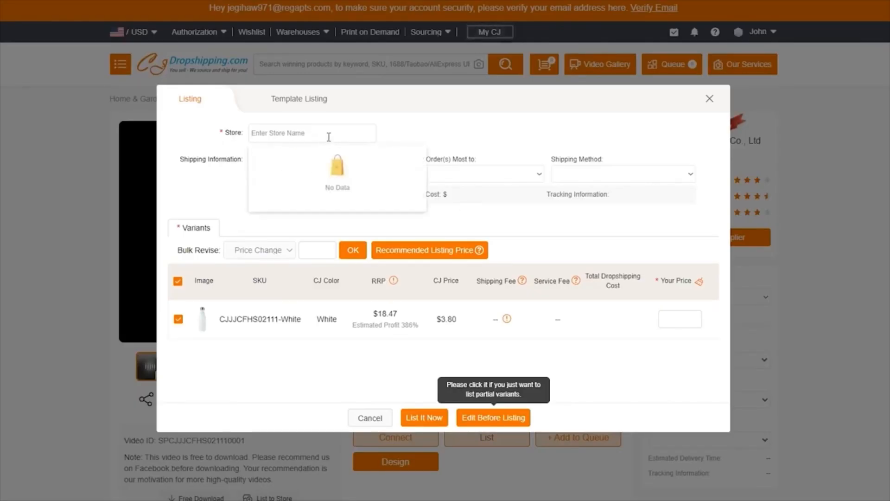
{"action": "left_click", "coordinate": [507, 139]}
{"action": "left_click", "coordinate": [336, 133]}
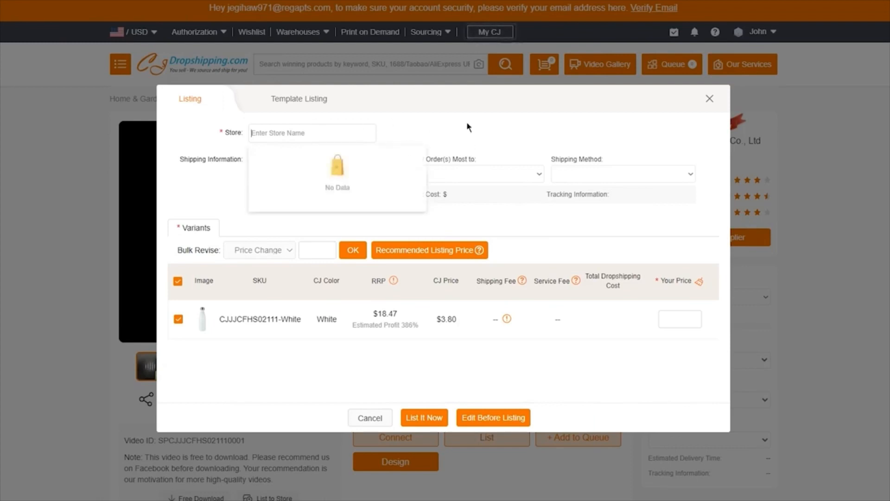
{"action": "left_click", "coordinate": [490, 135]}
{"action": "left_click", "coordinate": [710, 98]}
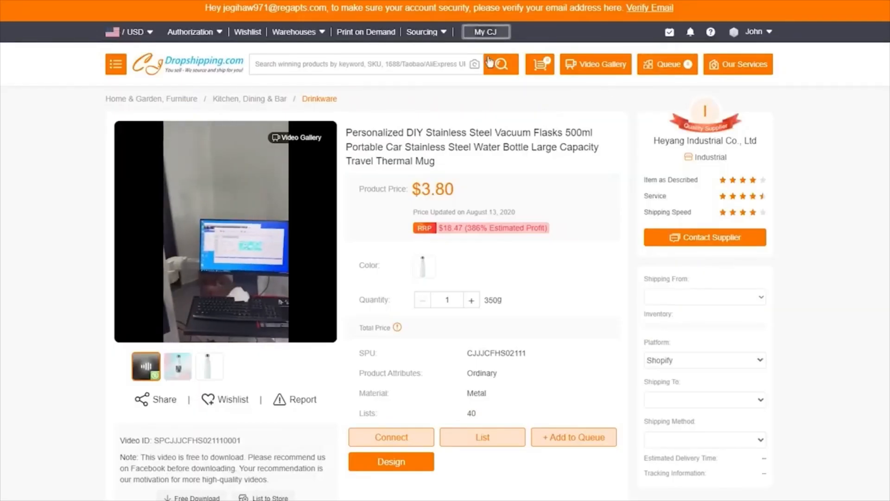
Step: In the My CJ dashboard, dismiss the email verification request and open the Shopify store authorization page
{"action": "left_click", "coordinate": [481, 33]}
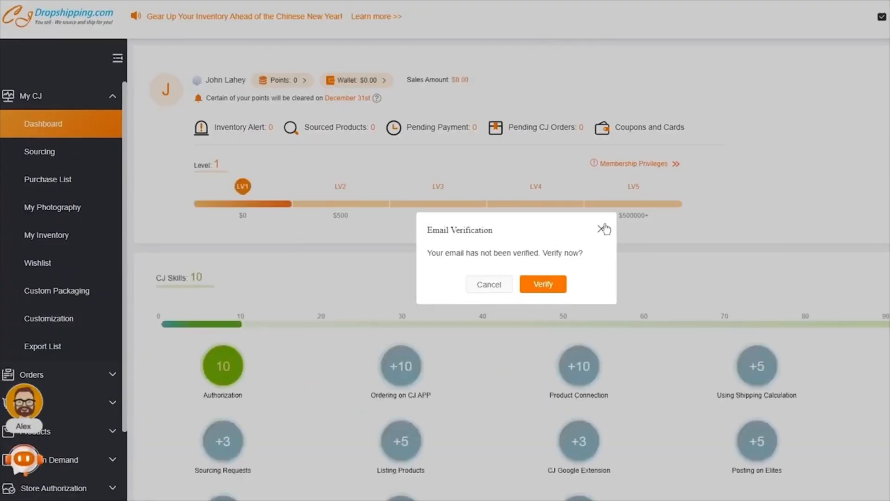
{"action": "left_click", "coordinate": [602, 228]}
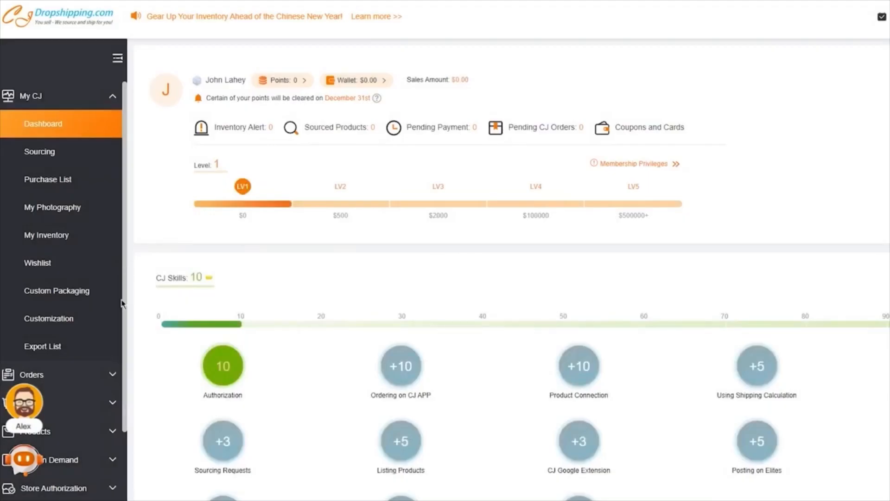
{"action": "scroll", "coordinate": [103, 324], "scroll_direction": "down", "scroll_amount": 3}
{"action": "right_click", "coordinate": [77, 375]}
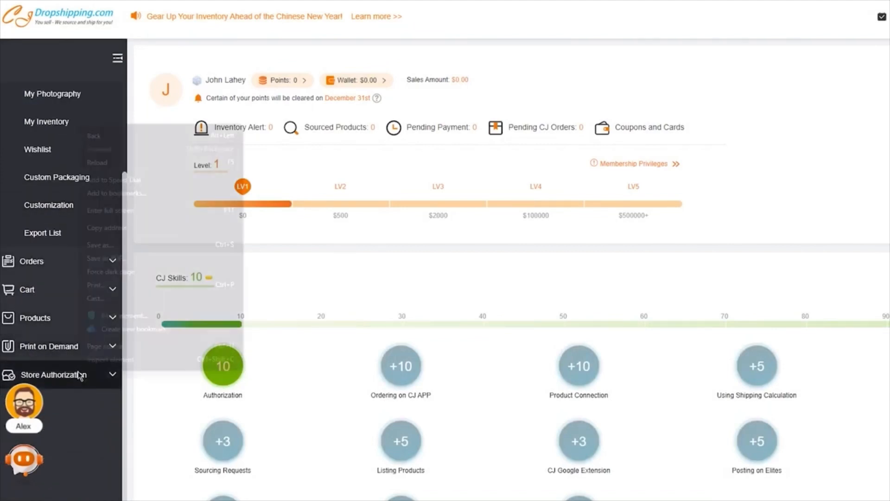
{"action": "left_click", "coordinate": [65, 379]}
{"action": "scroll", "coordinate": [65, 390], "scroll_direction": "down", "scroll_amount": 4}
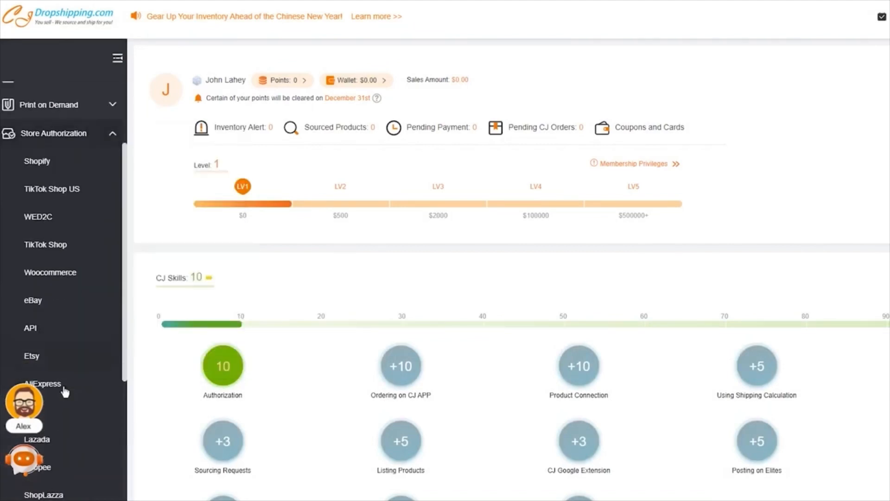
{"action": "left_click", "coordinate": [54, 166]}
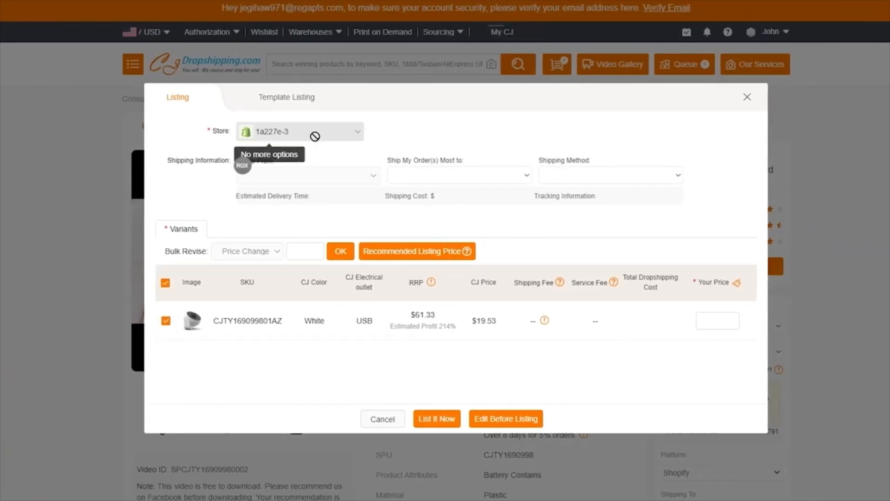
Step: Try to list the galaxy projector in the Shopify store 1a227e-3 without a price, and cancel the listing
{"action": "left_click", "coordinate": [449, 424]}
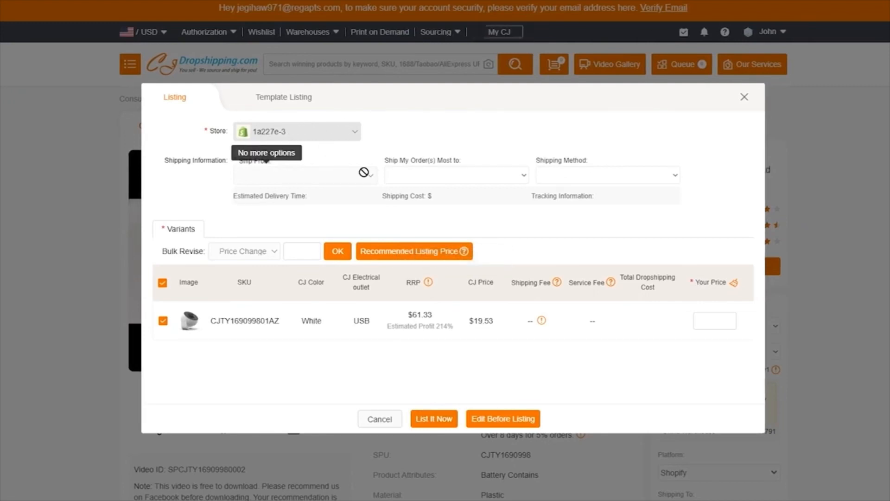
{"action": "left_click", "coordinate": [379, 419]}
Step: Reopen the galaxy projector's listing form, apply the recommended listing price of 61.33, and try to list it immediately
{"action": "scroll", "coordinate": [502, 308], "scroll_direction": "down", "scroll_amount": 10}
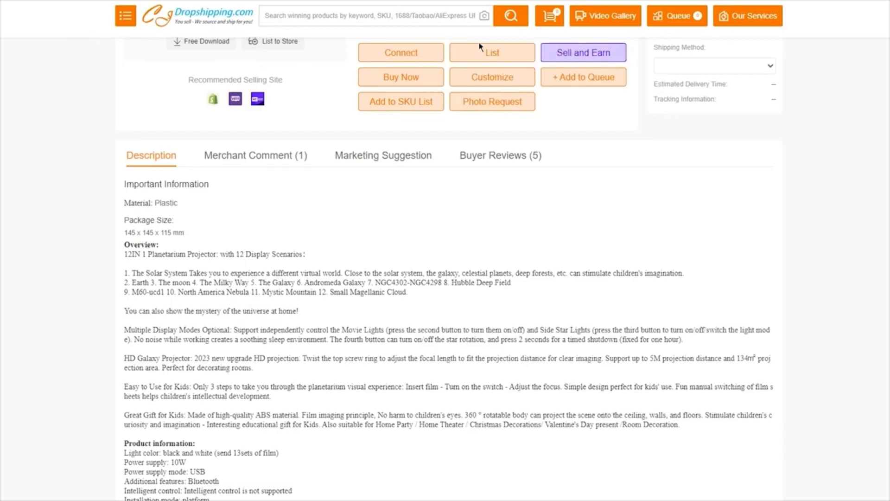
{"action": "left_click", "coordinate": [483, 53]}
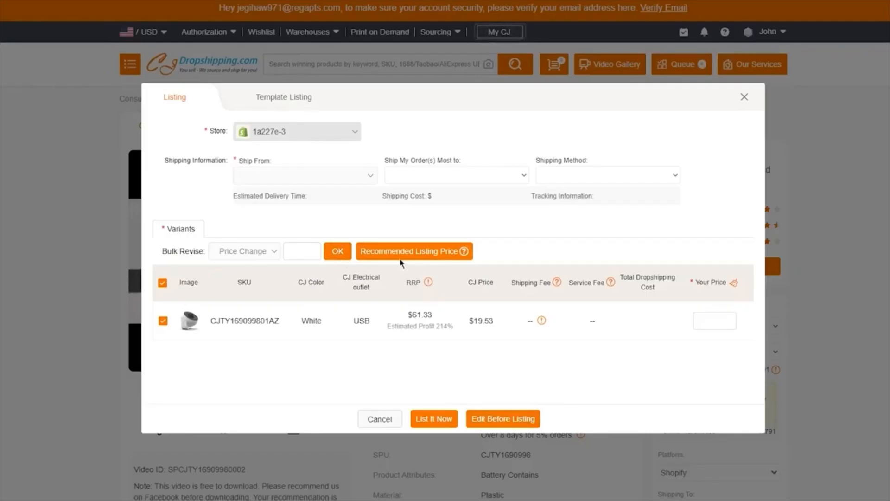
{"action": "left_click", "coordinate": [425, 254]}
{"action": "left_click", "coordinate": [434, 419]}
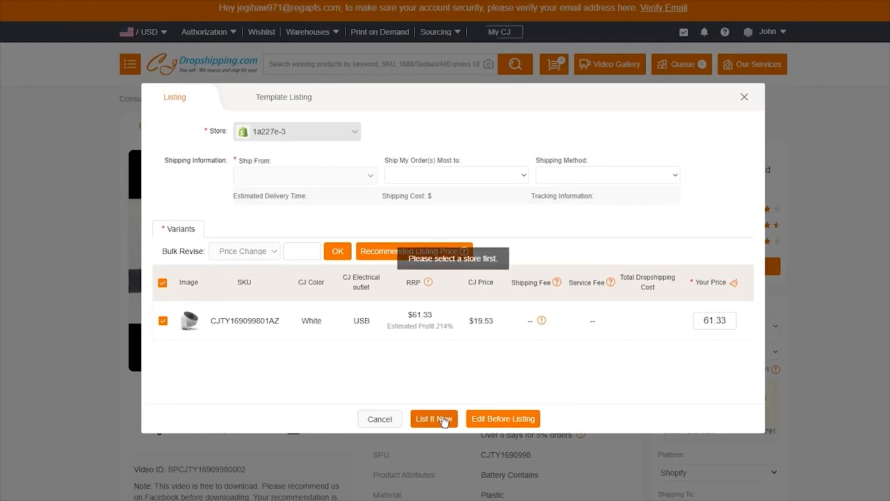
Step: Check the shipping destination and shipping method options in the galaxy projector's listing form, and close the form
{"action": "right_click", "coordinate": [444, 419]}
{"action": "left_click", "coordinate": [395, 160]}
{"action": "left_click", "coordinate": [406, 173]}
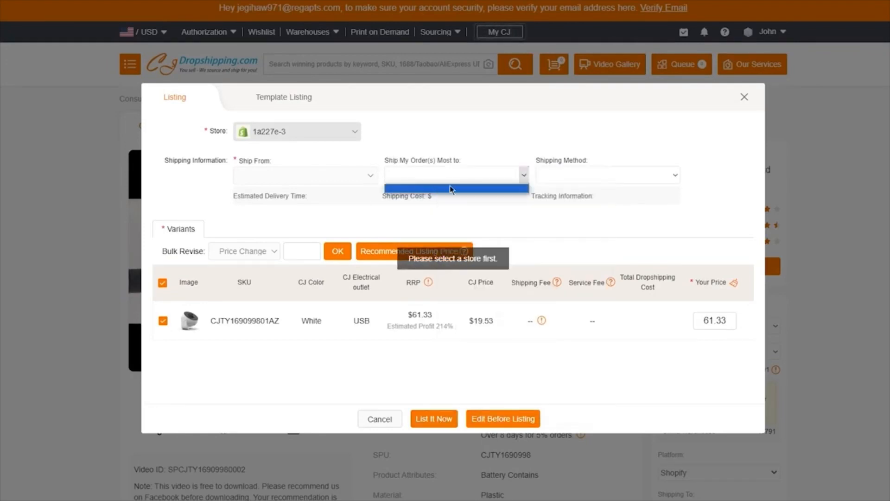
{"action": "left_click", "coordinate": [672, 175]}
{"action": "left_click", "coordinate": [745, 97]}
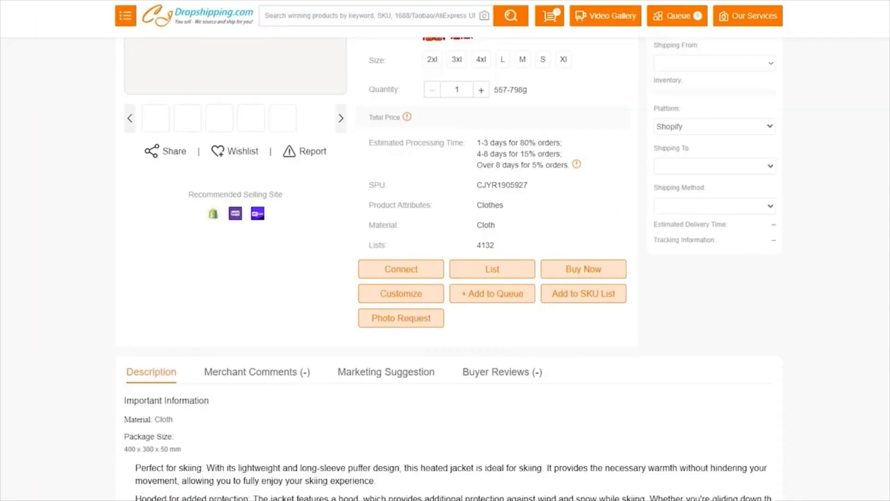
Step: Look at the suggested apps in the Shopify admin and return to the Men Heated Puffer Jacket page on CJdropshipping
{"action": "scroll", "coordinate": [287, 37], "scroll_direction": "up", "scroll_amount": 5}
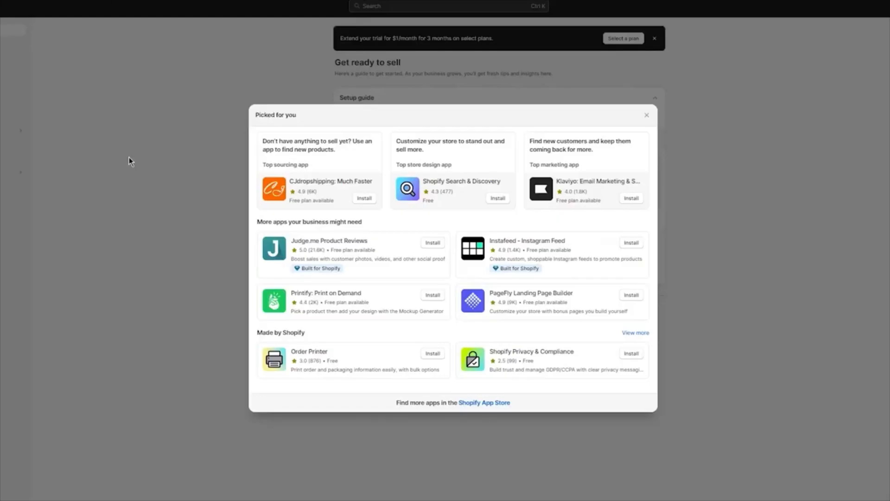
{"action": "left_click", "coordinate": [129, 161]}
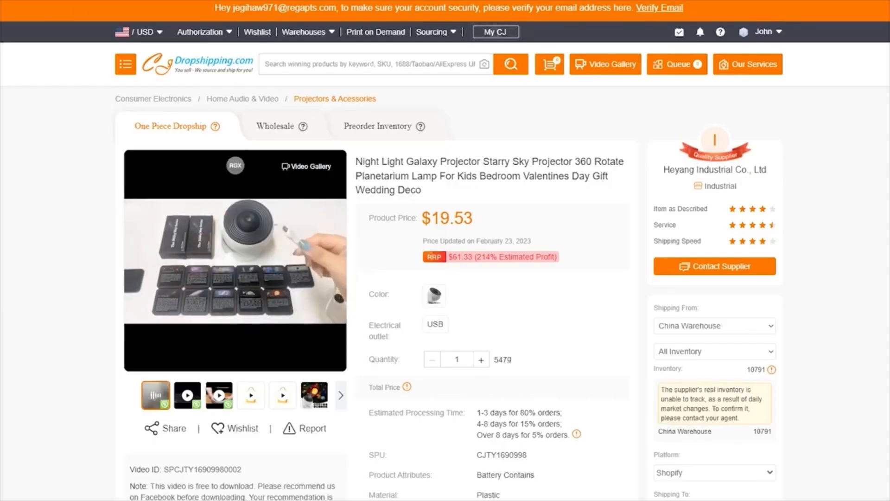
{"action": "scroll", "coordinate": [478, 206], "scroll_direction": "down", "scroll_amount": 7}
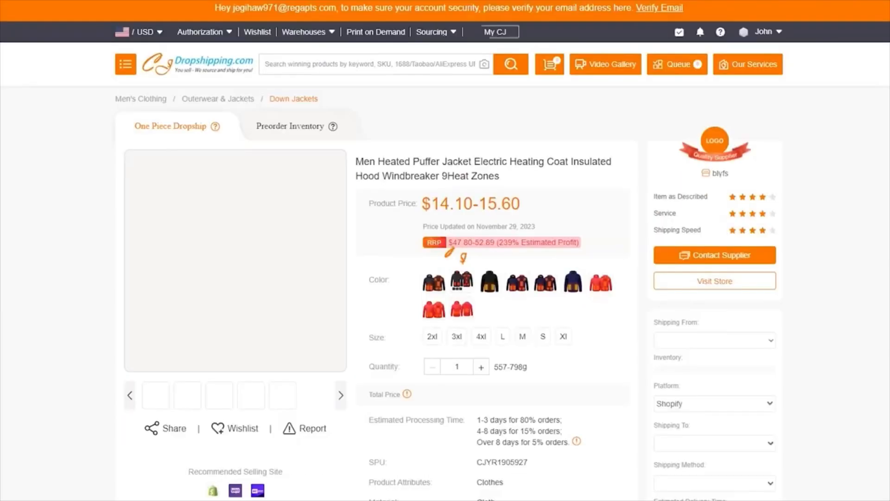
{"action": "scroll", "coordinate": [393, 194], "scroll_direction": "down", "scroll_amount": 2}
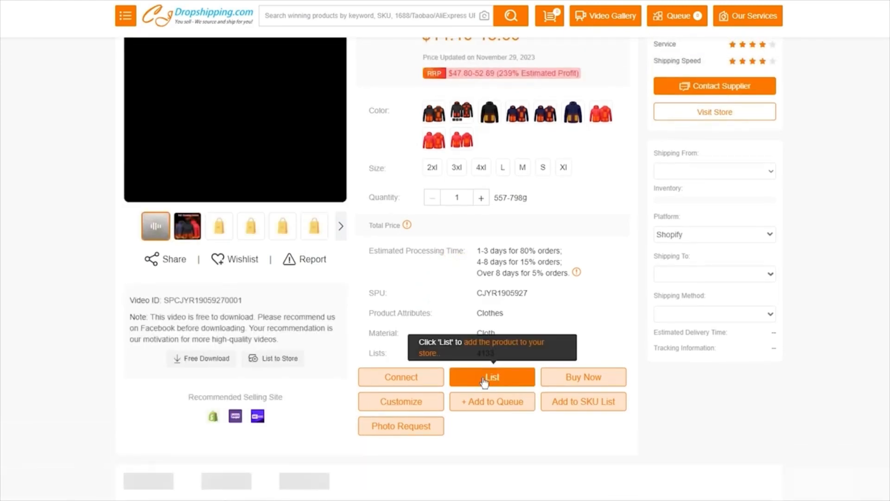
Step: Open the heated puffer jacket's listing form and check the store, ship-from and shipping destination options
{"action": "left_click", "coordinate": [483, 381]}
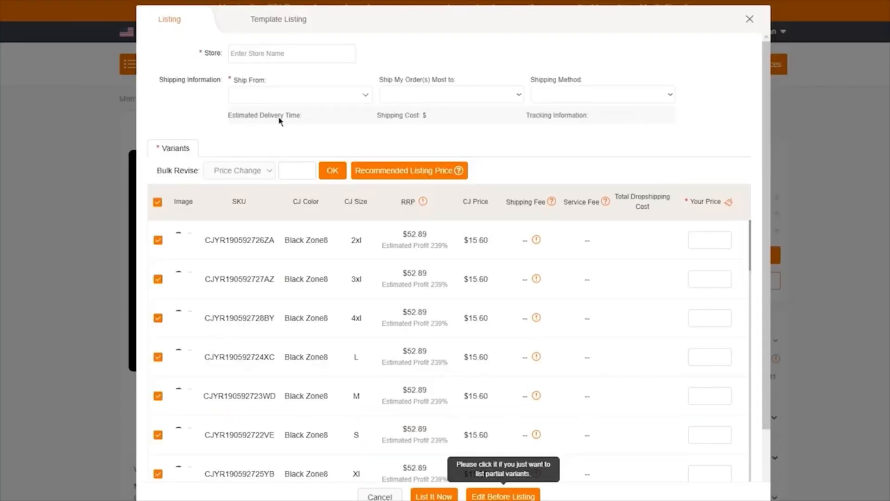
{"action": "left_click", "coordinate": [390, 48]}
{"action": "left_click", "coordinate": [287, 53]}
{"action": "left_click", "coordinate": [412, 54]}
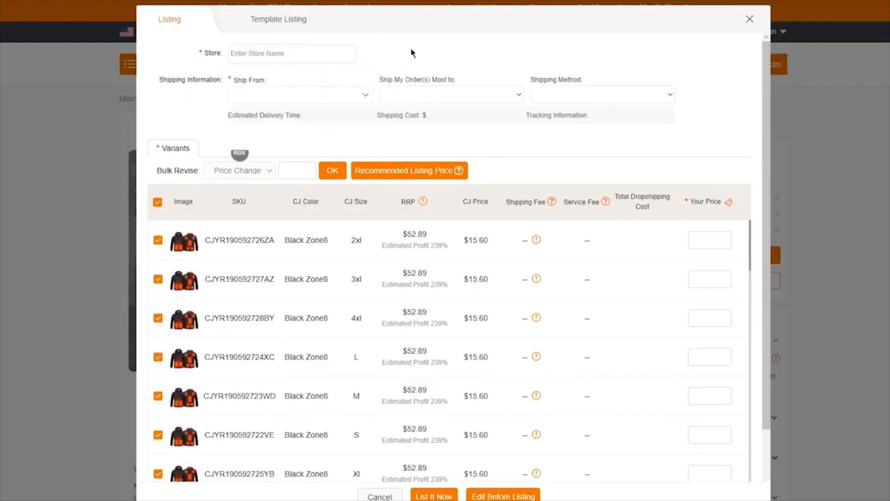
{"action": "left_click", "coordinate": [333, 95]}
{"action": "left_click", "coordinate": [468, 95]}
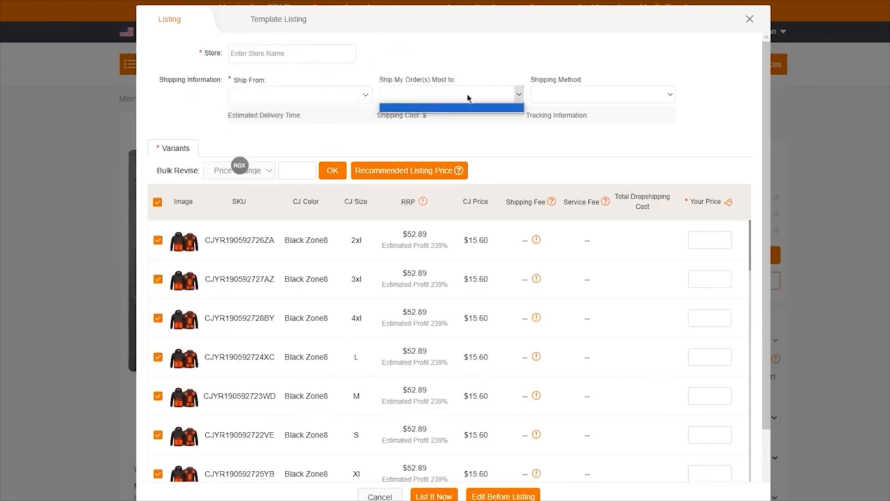
{"action": "left_click", "coordinate": [504, 61]}
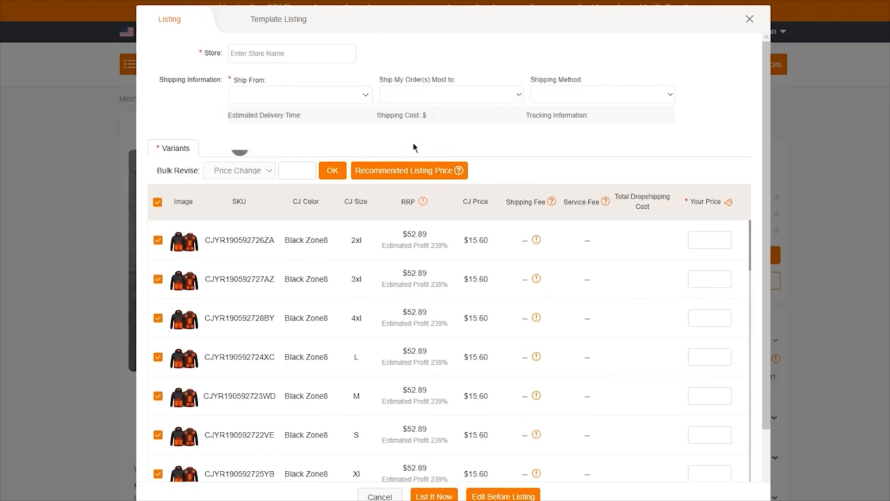
Step: Apply the recommended listing price to all jacket variants, try to list the jacket immediately, and close the form
{"action": "left_click", "coordinate": [408, 171]}
{"action": "scroll", "coordinate": [517, 360], "scroll_direction": "down", "scroll_amount": 7}
{"action": "scroll", "coordinate": [519, 366], "scroll_direction": "up", "scroll_amount": 5}
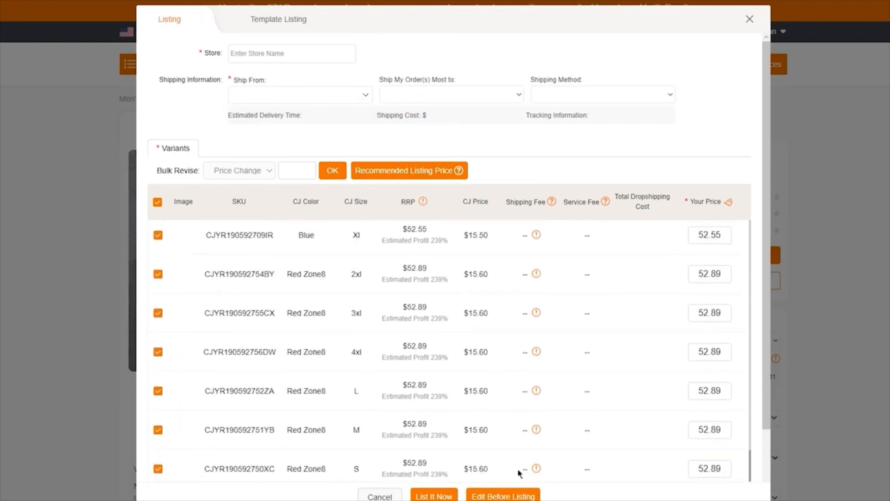
{"action": "left_click", "coordinate": [434, 496]}
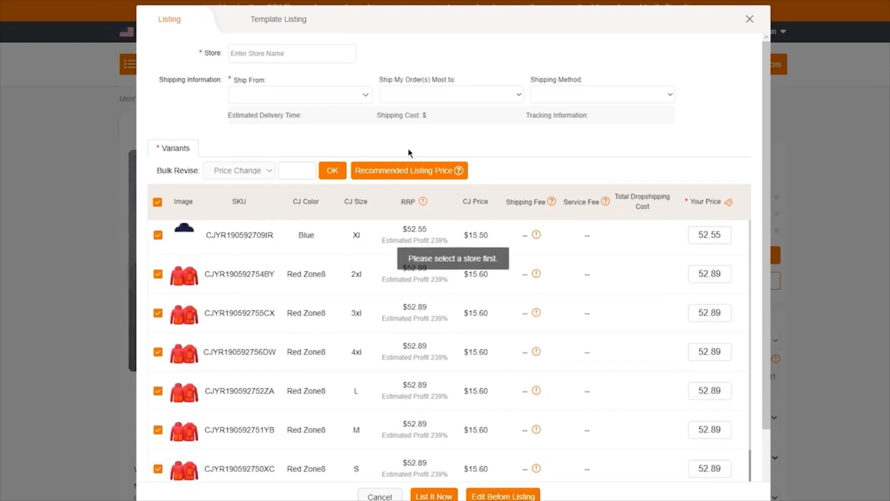
{"action": "left_click", "coordinate": [749, 20]}
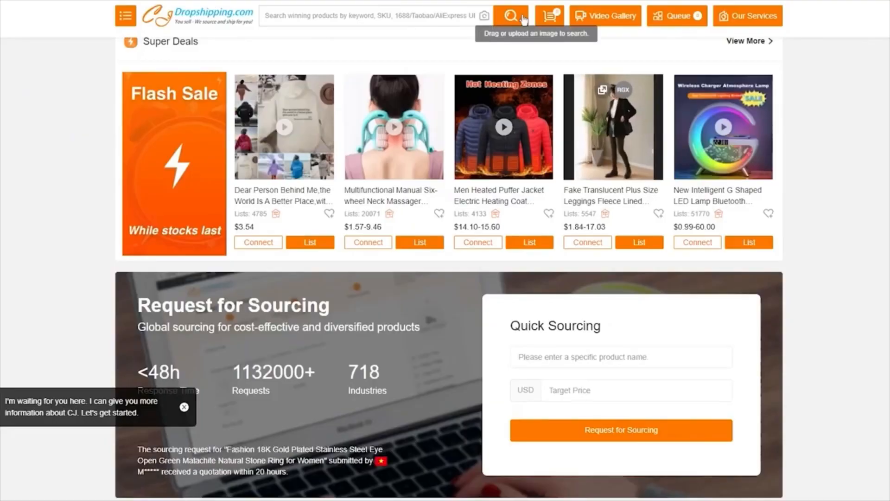
Step: Look over the product sections on the CJdropshipping home page and open the My CJ dashboard
{"action": "scroll", "coordinate": [616, 35], "scroll_direction": "down", "scroll_amount": 10}
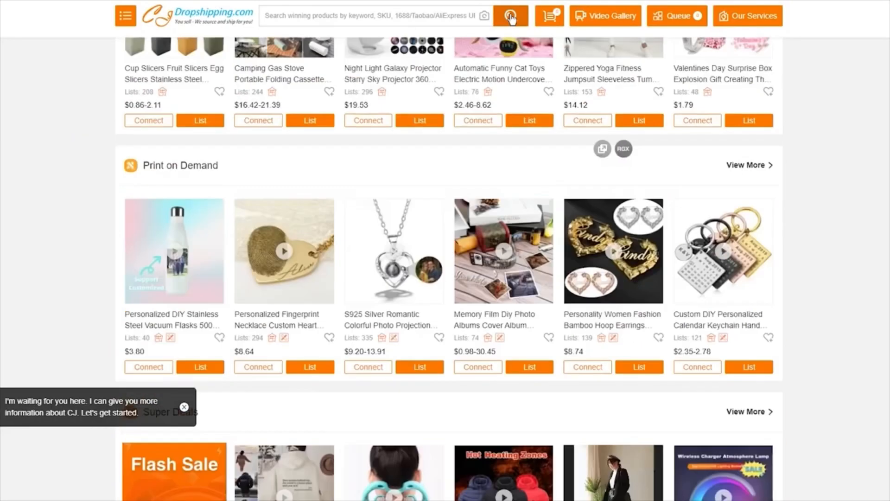
{"action": "scroll", "coordinate": [615, 32], "scroll_direction": "up", "scroll_amount": 10}
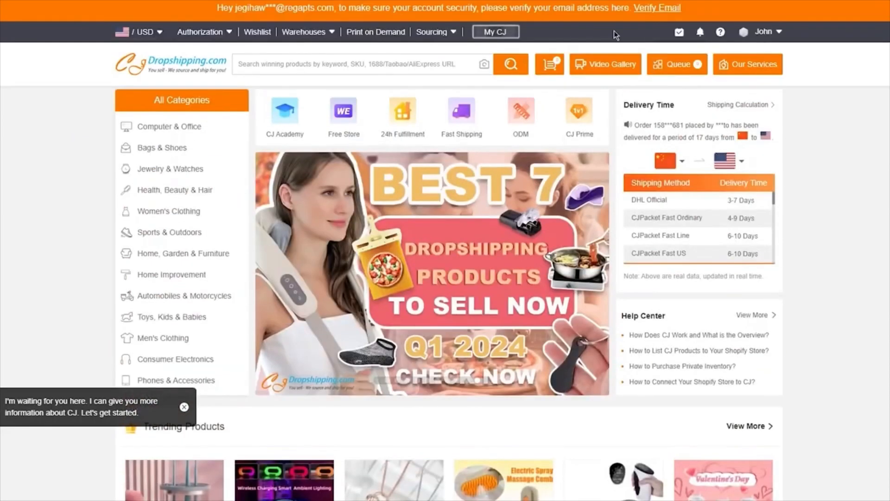
{"action": "left_click", "coordinate": [493, 32]}
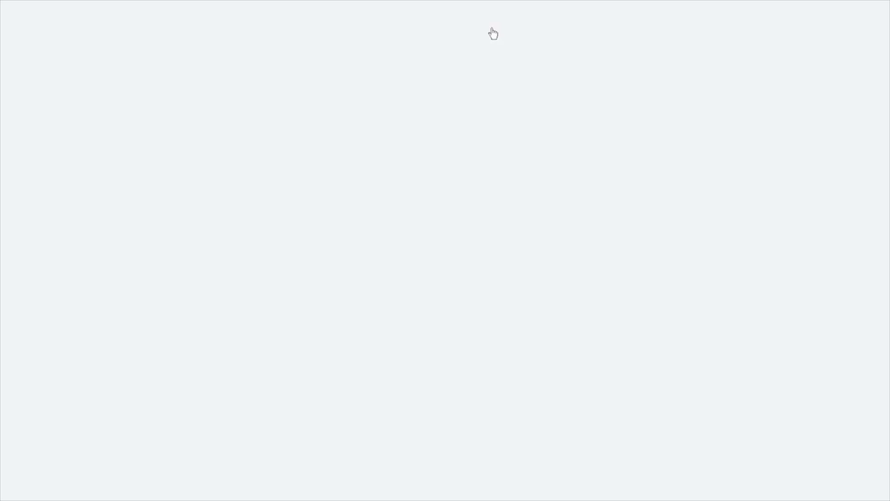